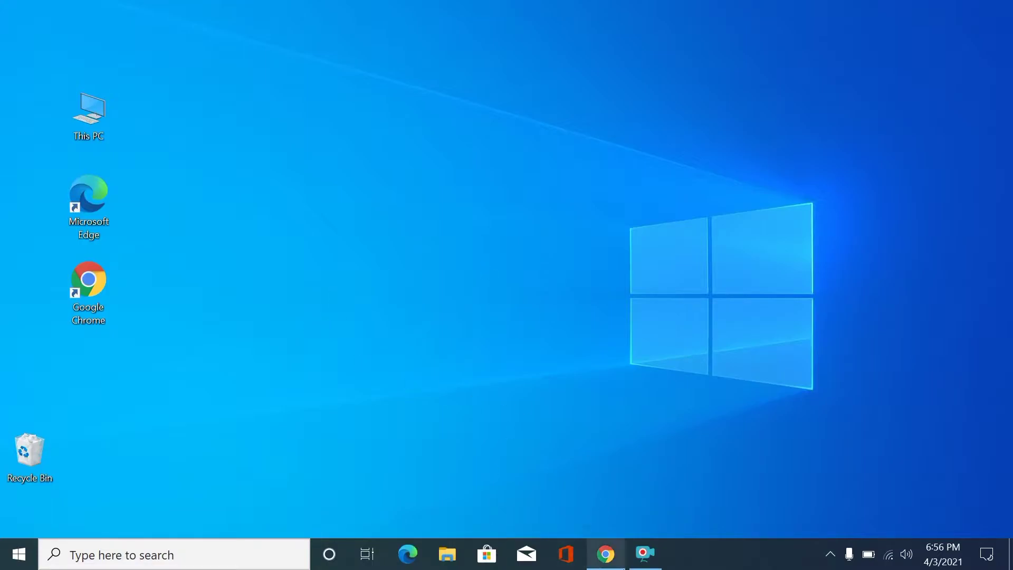
- Restore Chrome and reach the Google Account home page through the Google apps launcher
{"action": "left_click", "coordinate": [607, 554]}
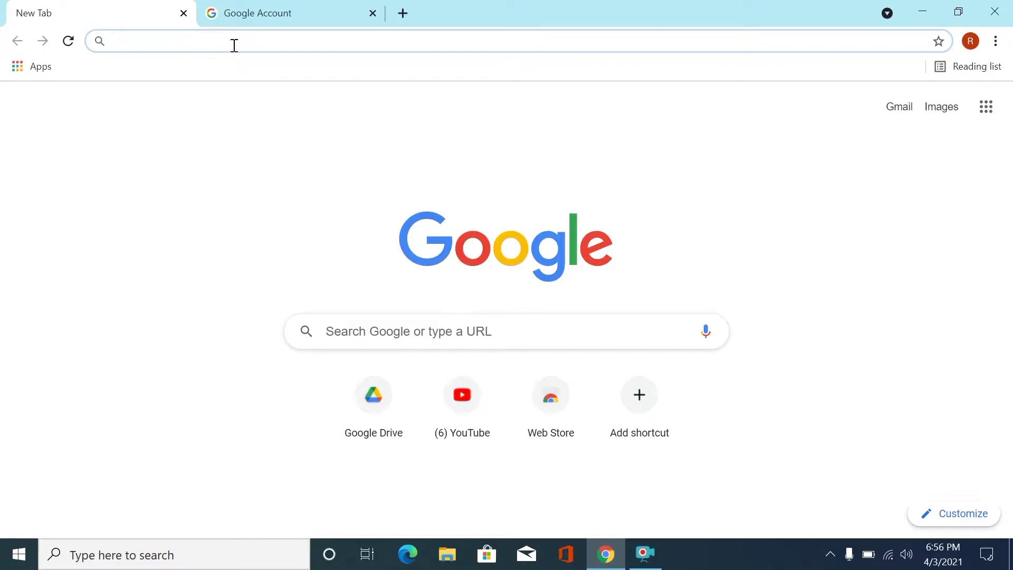
{"action": "left_click", "coordinate": [283, 12]}
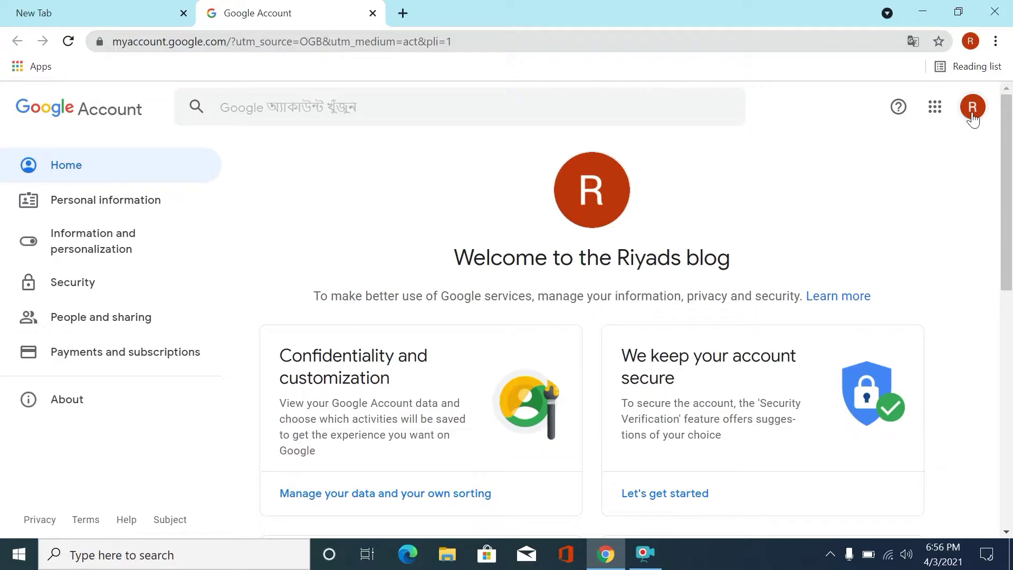
{"action": "left_click", "coordinate": [145, 8]}
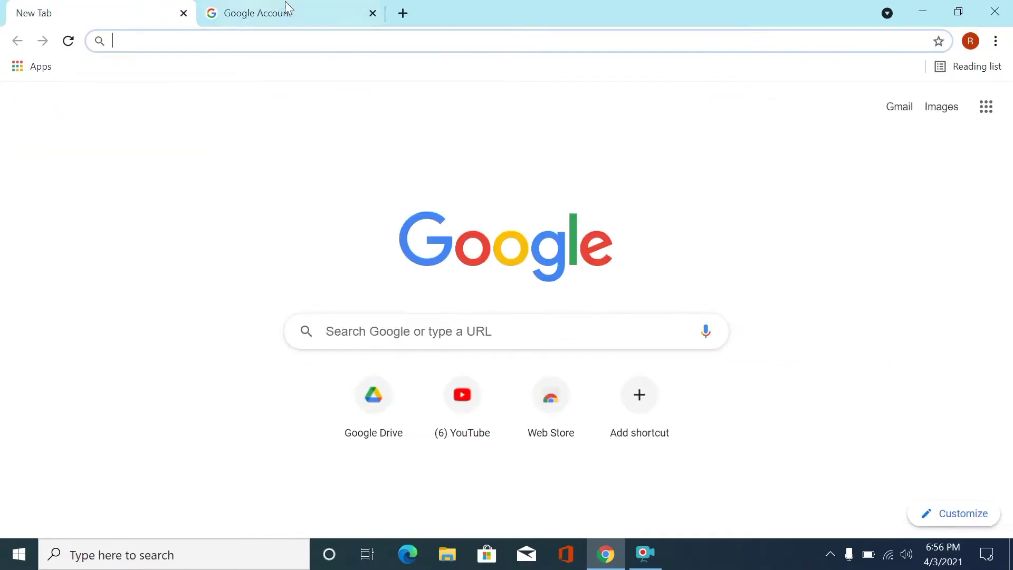
{"action": "left_click", "coordinate": [986, 107]}
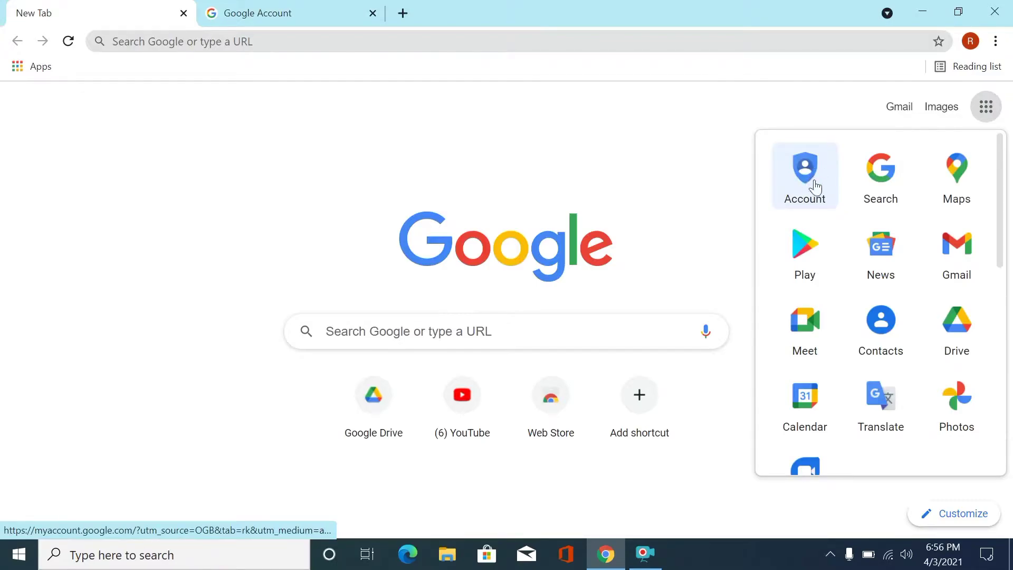
{"action": "left_click", "coordinate": [245, 6]}
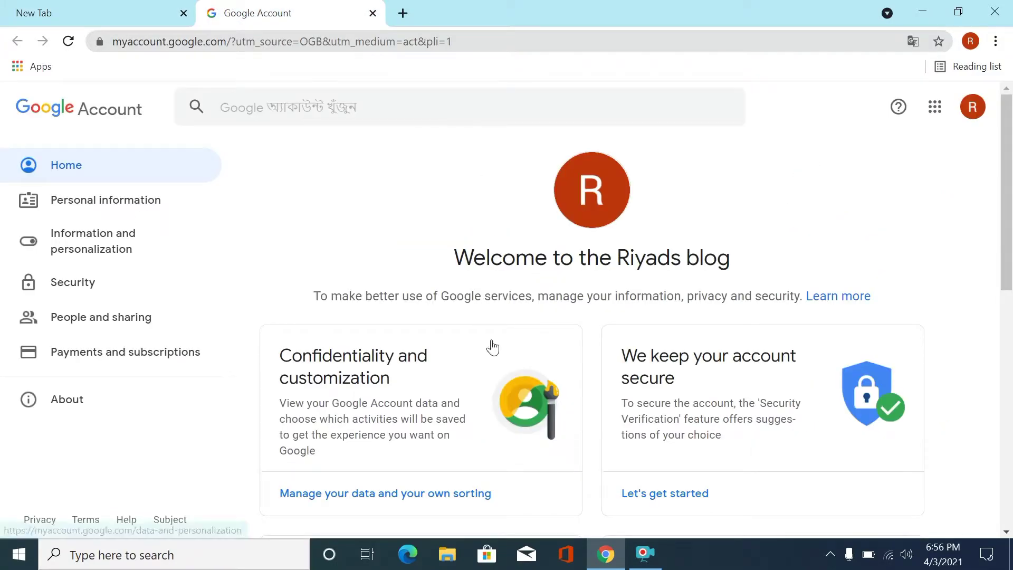
{"action": "scroll", "coordinate": [490, 345], "scroll_direction": "down", "scroll_amount": 5}
{"action": "scroll", "coordinate": [492, 346], "scroll_direction": "up", "scroll_amount": 1}
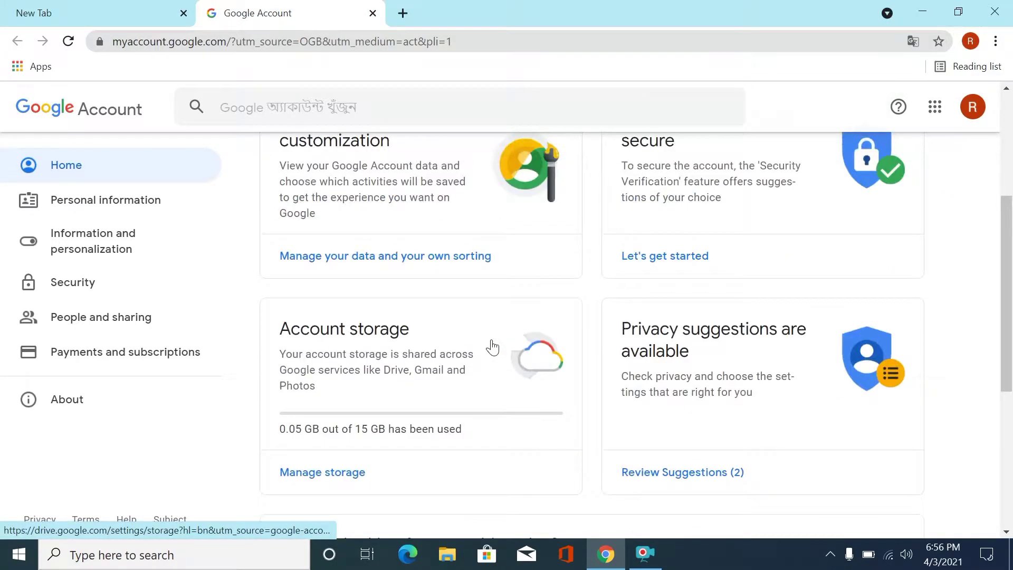
- Open Data and personalization and scroll to 'Download, delete or plan your data'
{"action": "left_click", "coordinate": [403, 261]}
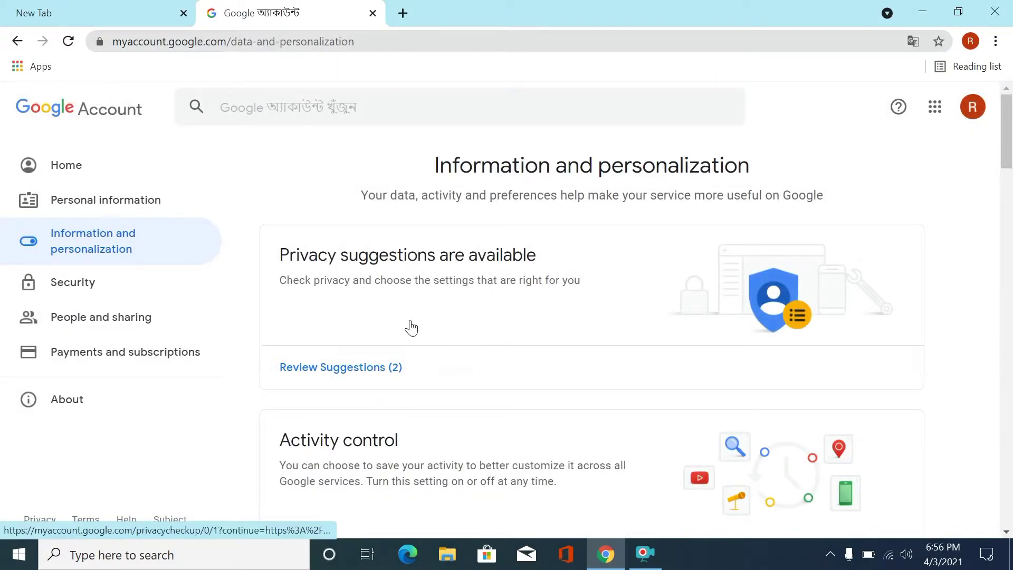
{"action": "scroll", "coordinate": [520, 323], "scroll_direction": "down", "scroll_amount": 3}
{"action": "scroll", "coordinate": [460, 323], "scroll_direction": "down", "scroll_amount": 7}
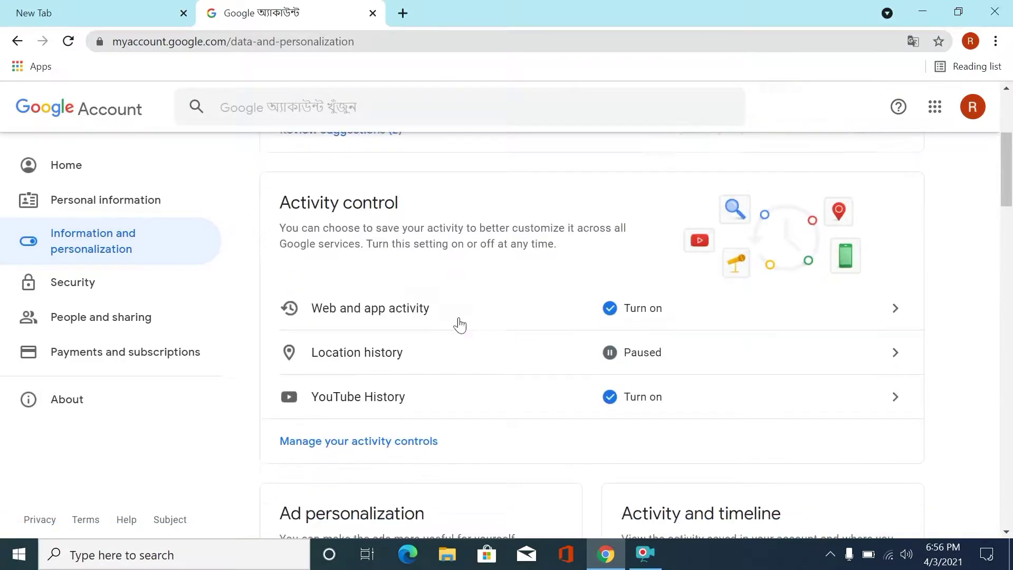
{"action": "scroll", "coordinate": [459, 326], "scroll_direction": "down", "scroll_amount": 3}
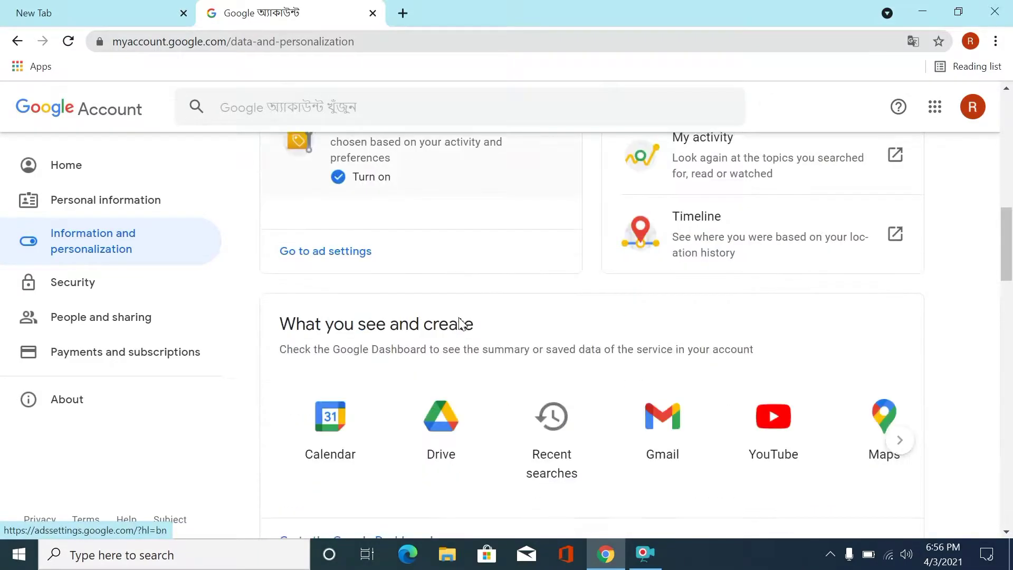
{"action": "scroll", "coordinate": [459, 324], "scroll_direction": "down", "scroll_amount": 4}
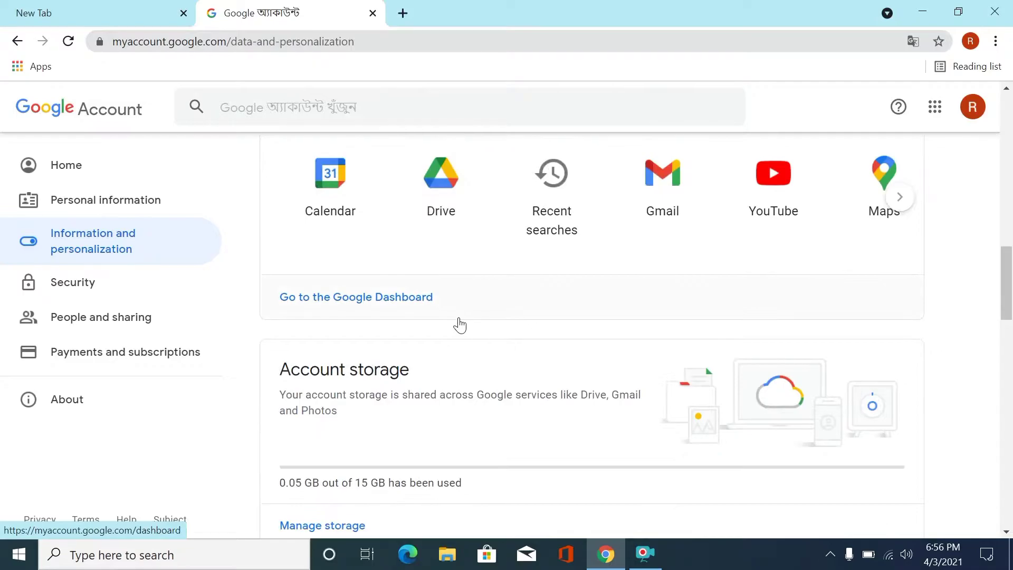
{"action": "scroll", "coordinate": [460, 324], "scroll_direction": "down", "scroll_amount": 4}
{"action": "scroll", "coordinate": [459, 324], "scroll_direction": "down", "scroll_amount": 3}
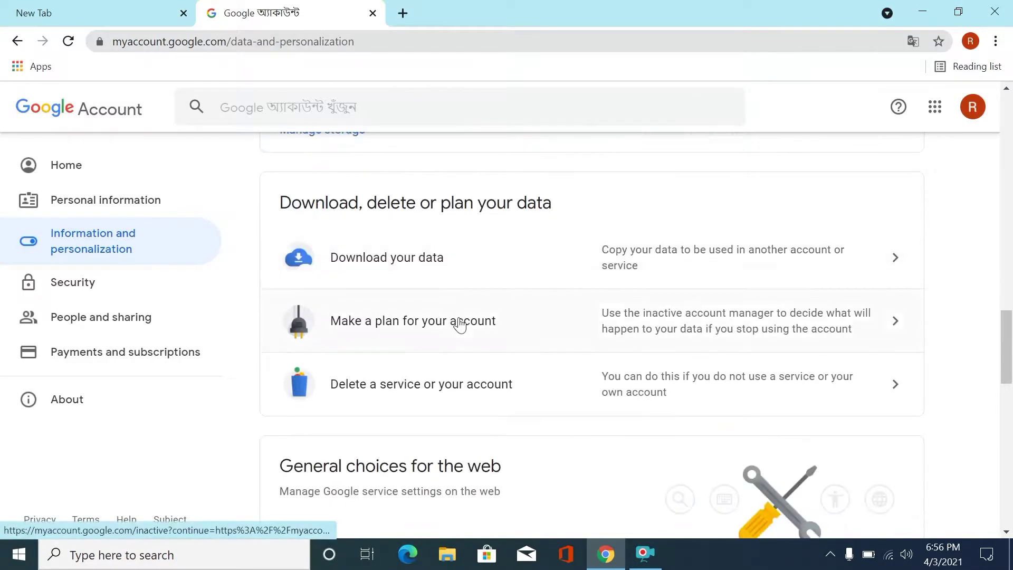
{"action": "scroll", "coordinate": [460, 324], "scroll_direction": "down", "scroll_amount": 3}
{"action": "scroll", "coordinate": [460, 324], "scroll_direction": "up", "scroll_amount": 3}
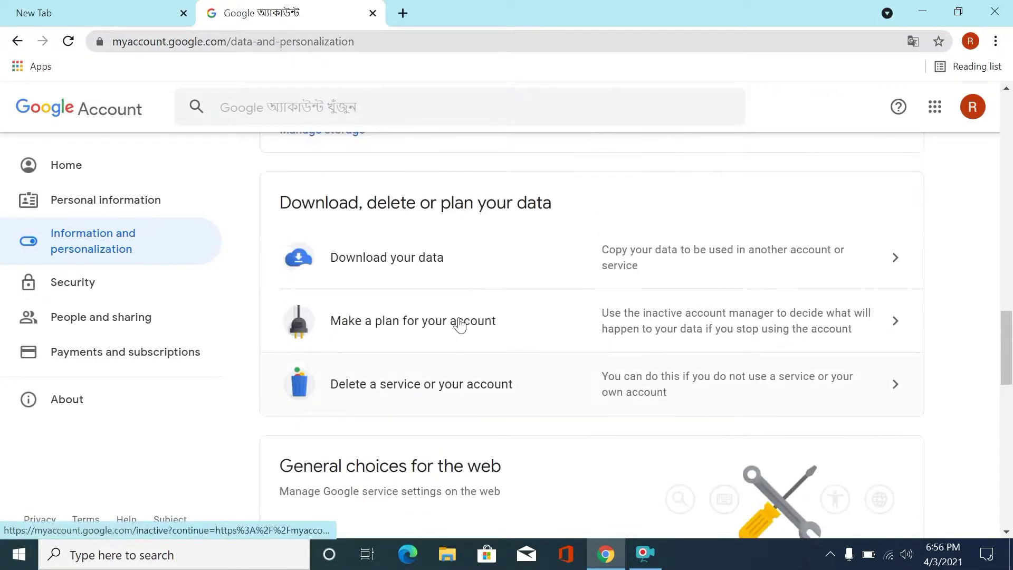
- Open Google Takeout from the 'Download your data' link
{"action": "left_click", "coordinate": [461, 280]}
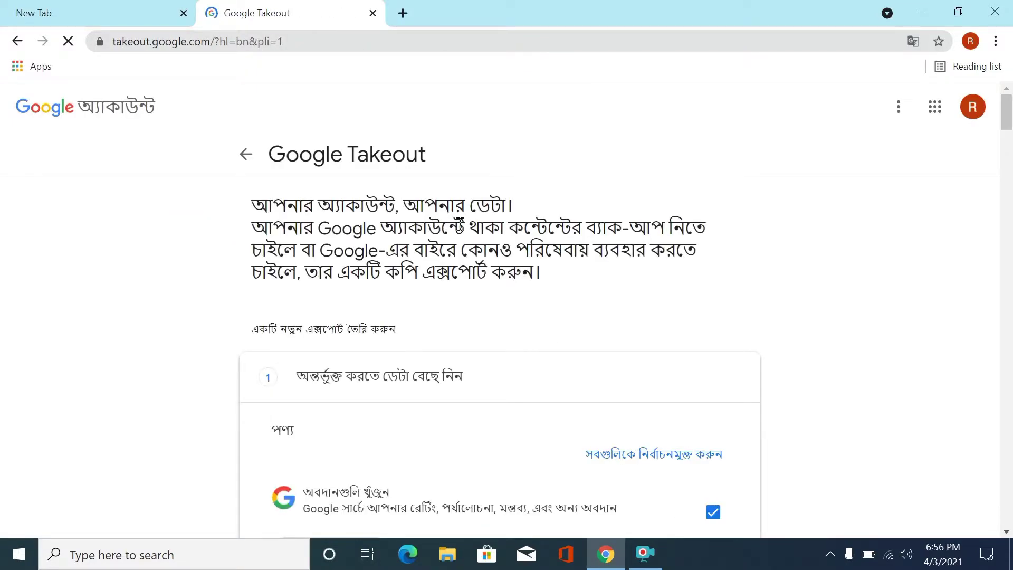
{"action": "scroll", "coordinate": [452, 368], "scroll_direction": "down", "scroll_amount": 5}
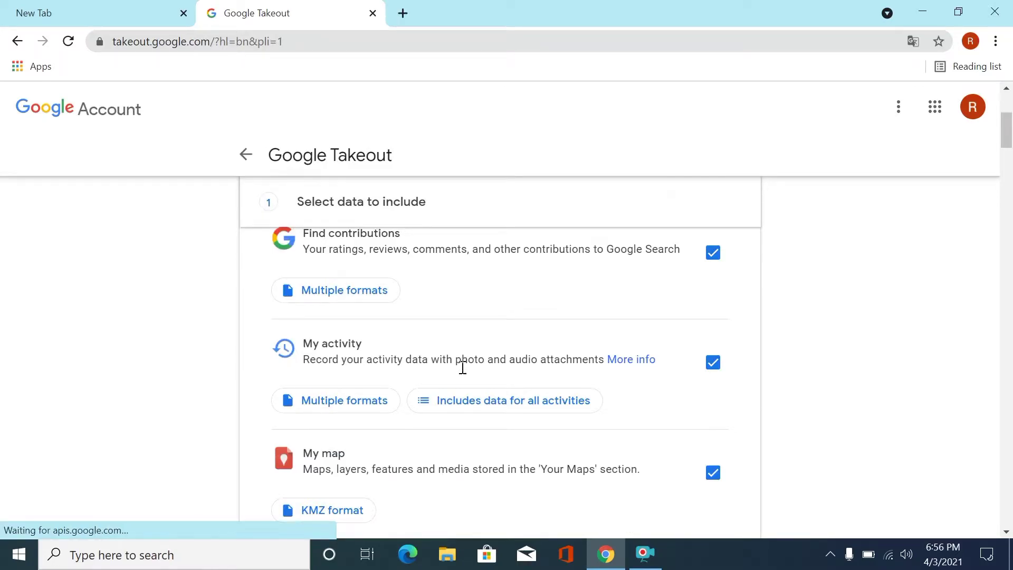
{"action": "scroll", "coordinate": [468, 409], "scroll_direction": "up", "scroll_amount": 5}
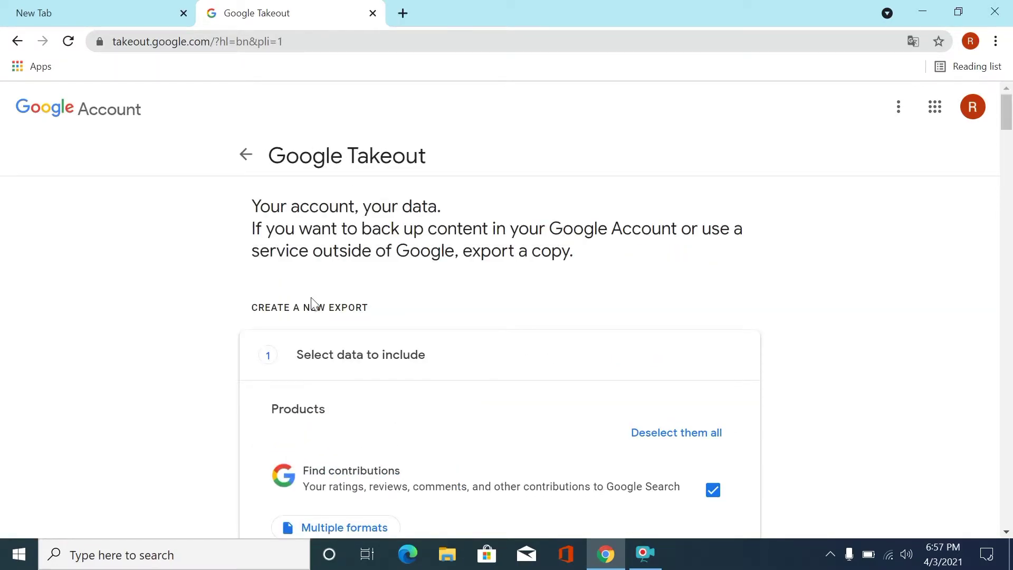
{"action": "scroll", "coordinate": [406, 352], "scroll_direction": "down", "scroll_amount": 3}
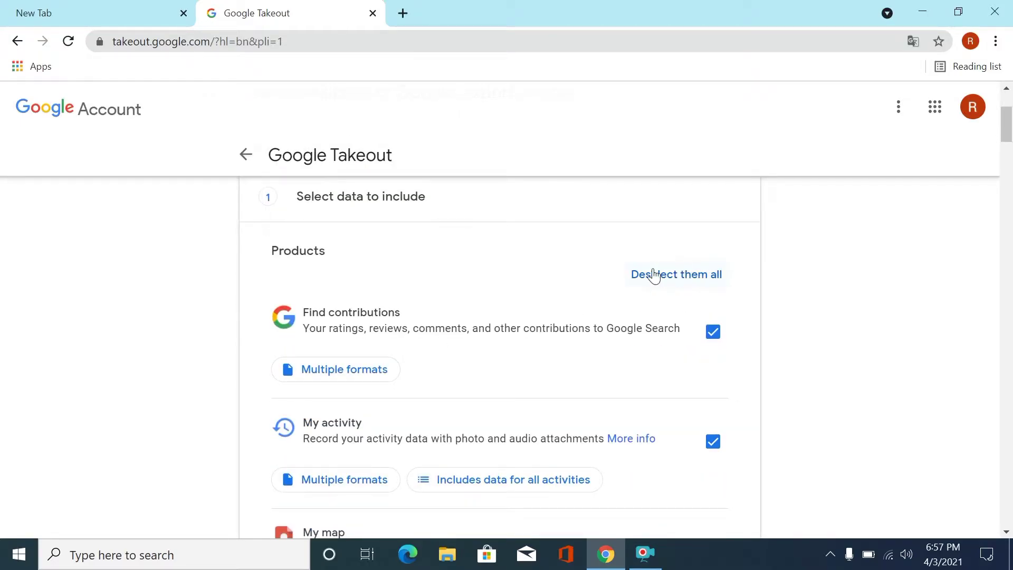
- Deselect all products, tick only Drive, and scroll down to the next step
{"action": "left_click", "coordinate": [654, 288]}
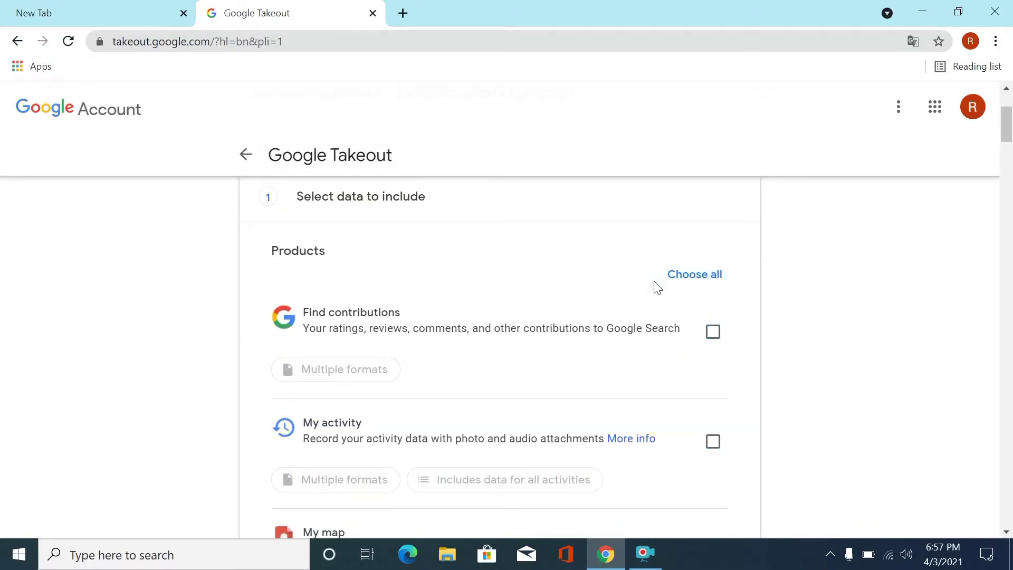
{"action": "scroll", "coordinate": [592, 373], "scroll_direction": "down", "scroll_amount": 5}
{"action": "scroll", "coordinate": [596, 376], "scroll_direction": "down", "scroll_amount": 5}
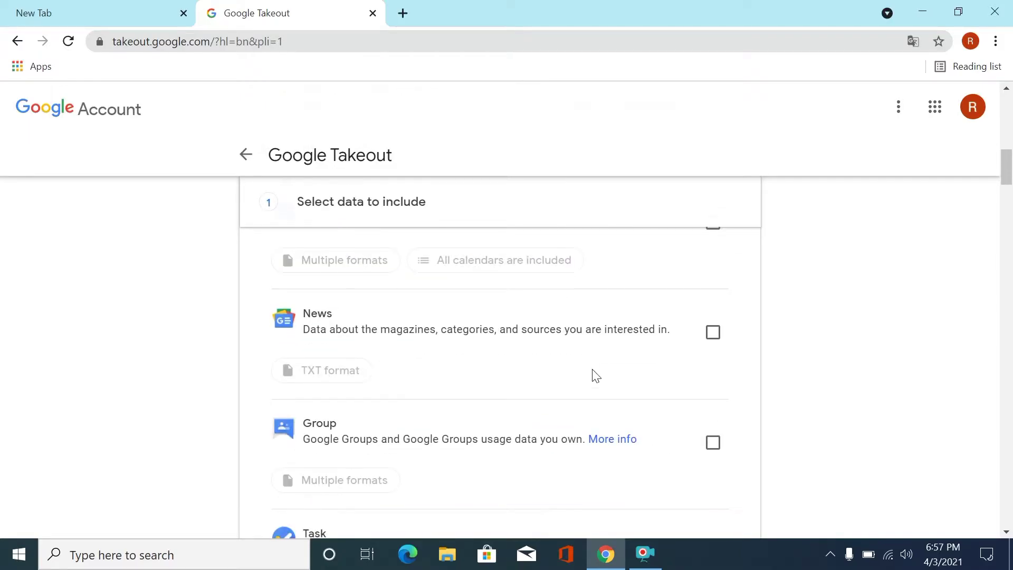
{"action": "scroll", "coordinate": [595, 376], "scroll_direction": "down", "scroll_amount": 3}
{"action": "scroll", "coordinate": [595, 375], "scroll_direction": "down", "scroll_amount": 5}
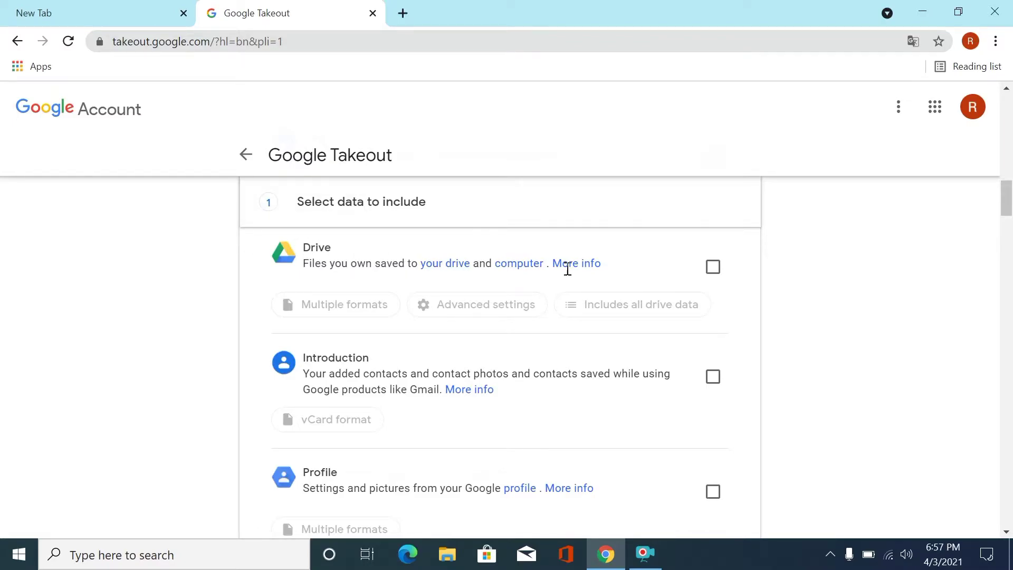
{"action": "left_click", "coordinate": [712, 267]}
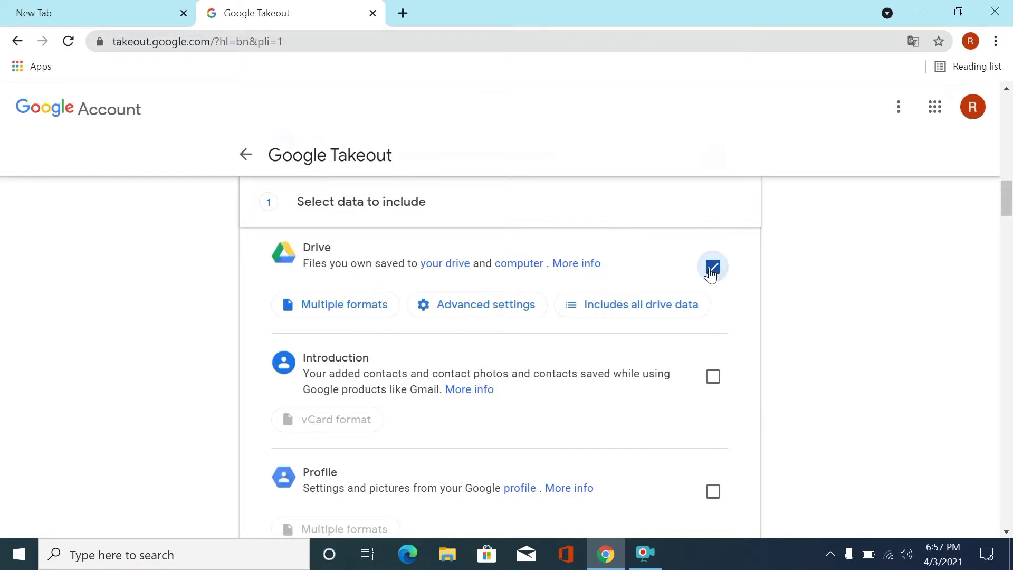
{"action": "scroll", "coordinate": [715, 288], "scroll_direction": "down", "scroll_amount": 5}
{"action": "scroll", "coordinate": [718, 300], "scroll_direction": "down", "scroll_amount": 20}
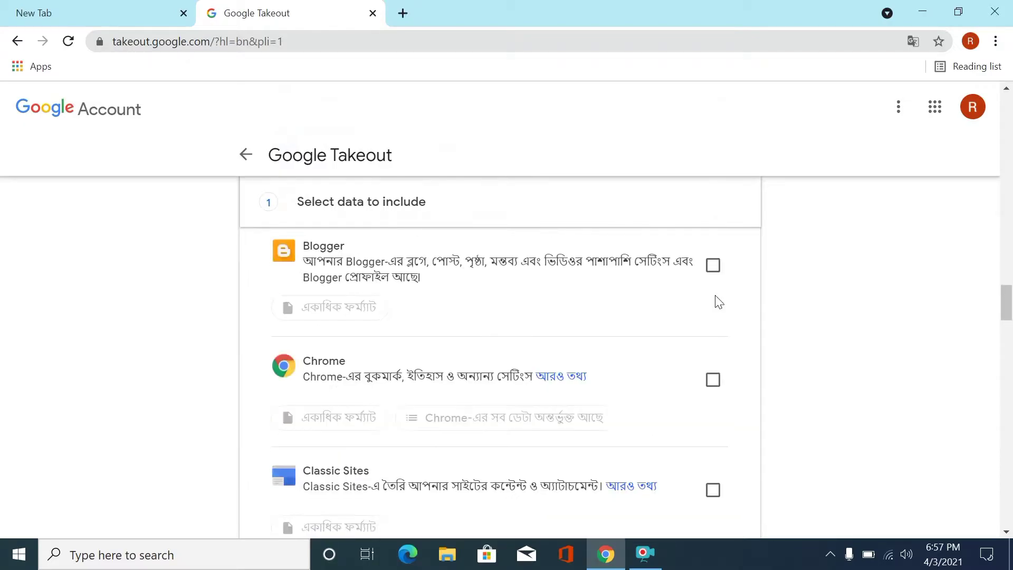
{"action": "scroll", "coordinate": [717, 307], "scroll_direction": "down", "scroll_amount": 20}
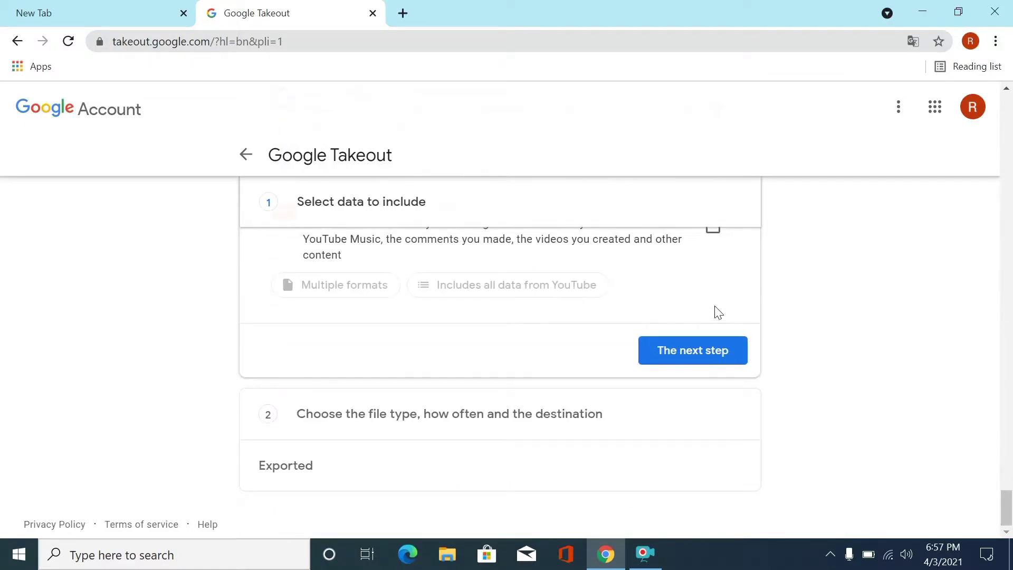
- Continue to delivery options and keep delivery as a download link sent by email
{"action": "left_click", "coordinate": [714, 350]}
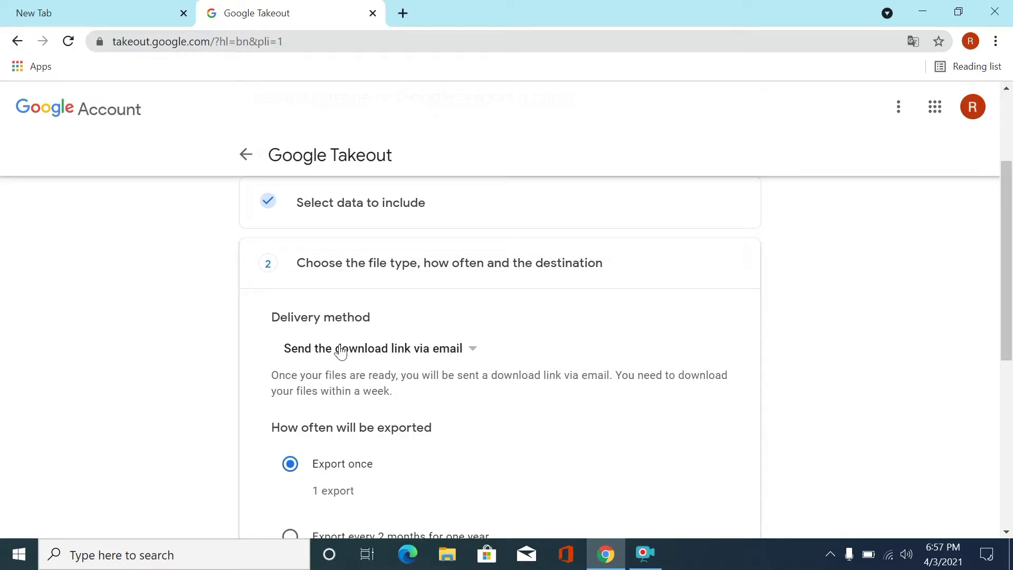
{"action": "left_click", "coordinate": [367, 350]}
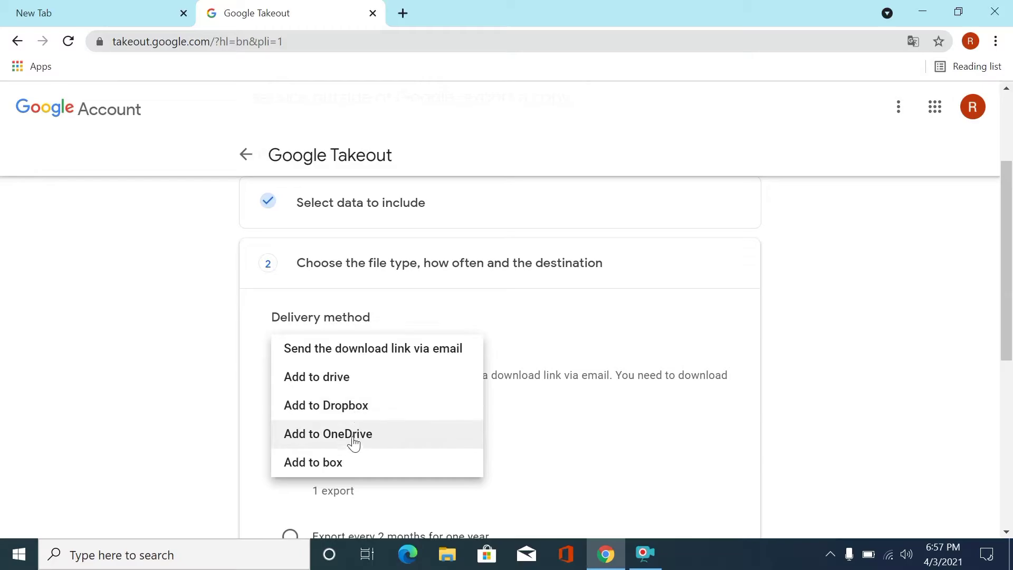
{"action": "left_click", "coordinate": [390, 350]}
{"action": "scroll", "coordinate": [327, 409], "scroll_direction": "down", "scroll_amount": 3}
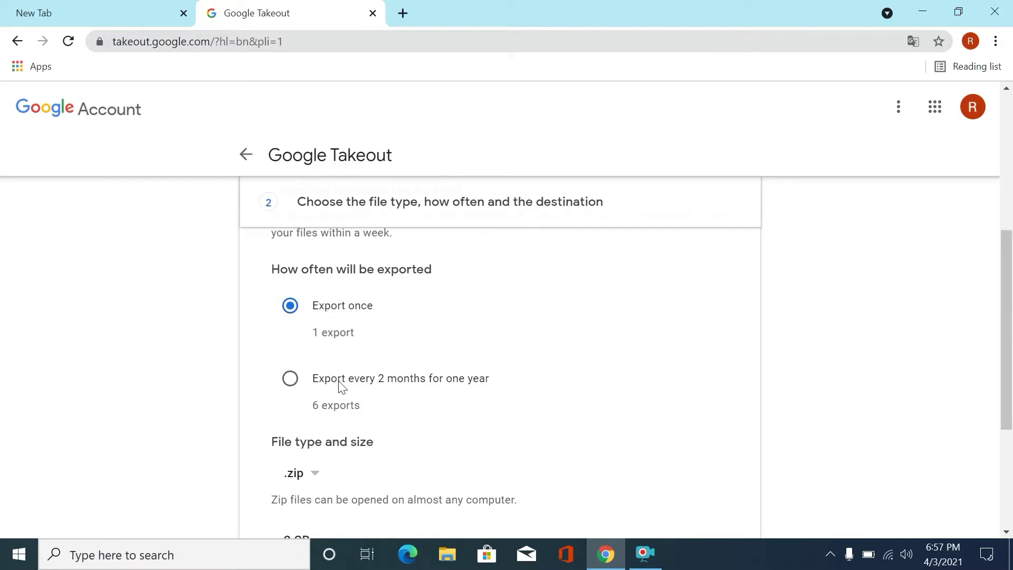
{"action": "scroll", "coordinate": [342, 387], "scroll_direction": "down", "scroll_amount": 2}
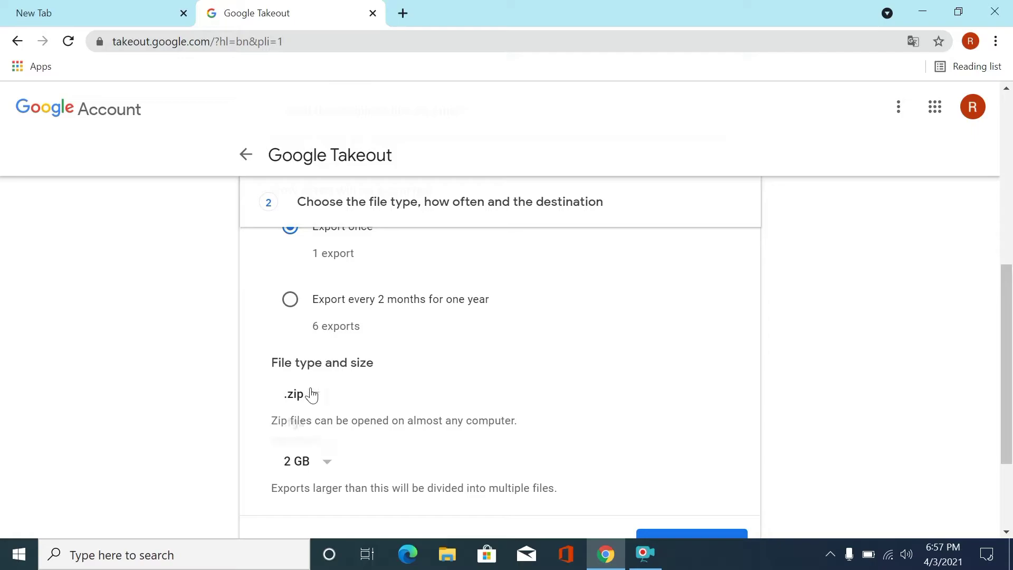
- Keep the .zip file type, set the file size to 1 GB, and create the export
{"action": "left_click", "coordinate": [313, 407]}
{"action": "scroll", "coordinate": [369, 442], "scroll_direction": "down", "scroll_amount": 1}
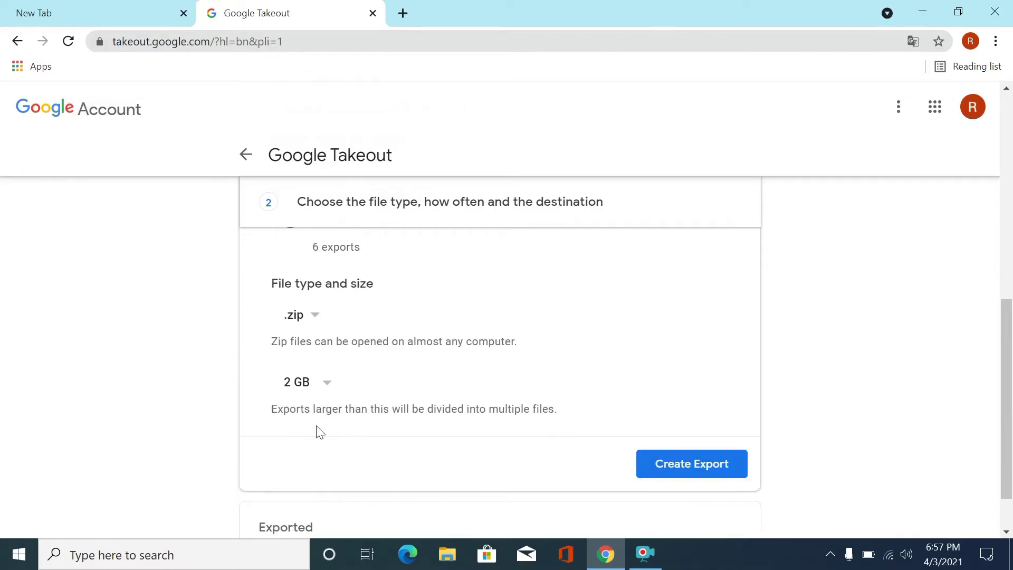
{"action": "left_click", "coordinate": [311, 384]}
{"action": "left_click", "coordinate": [310, 355]}
{"action": "scroll", "coordinate": [475, 406], "scroll_direction": "down", "scroll_amount": 1}
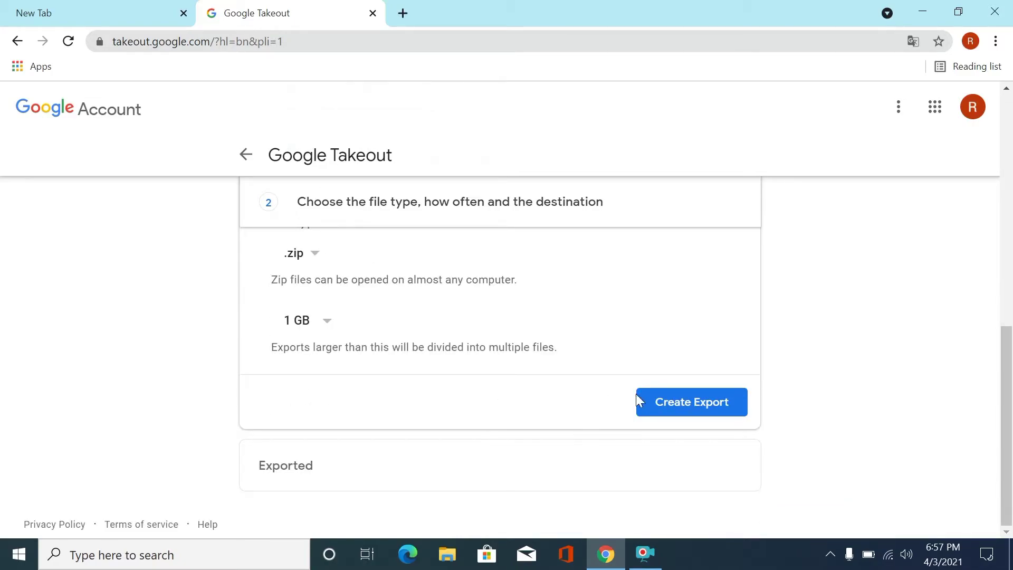
{"action": "left_click", "coordinate": [674, 401]}
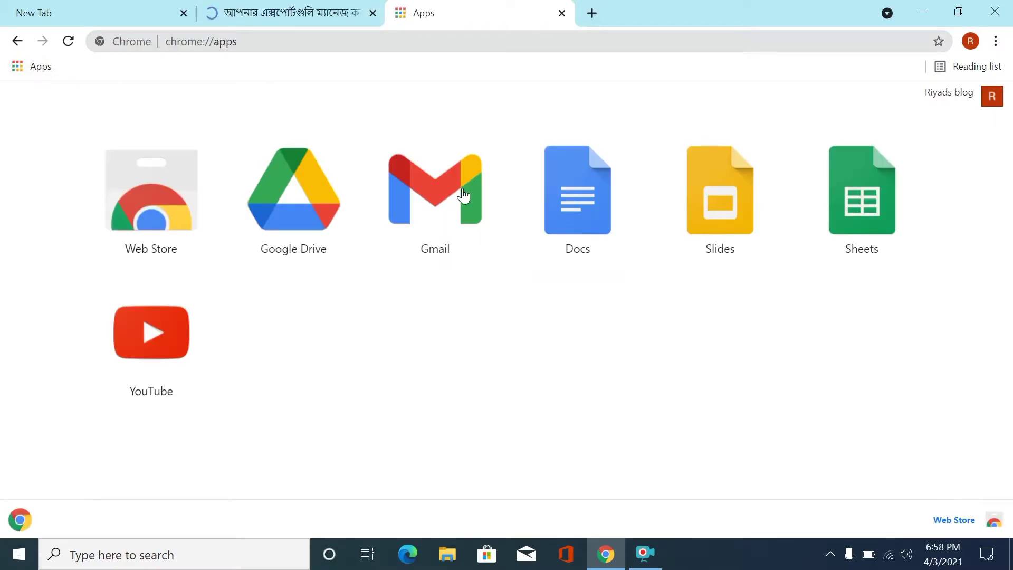
- Open Gmail from the Chrome Apps page
{"action": "left_click", "coordinate": [436, 193]}
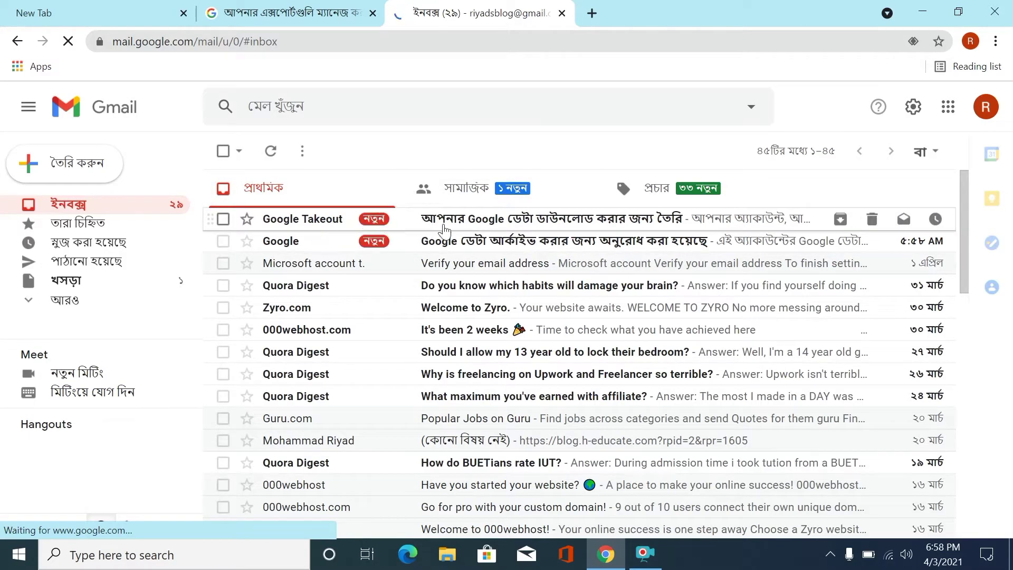
- Open the Google Takeout email saying the data download is ready
{"action": "left_click", "coordinate": [539, 227]}
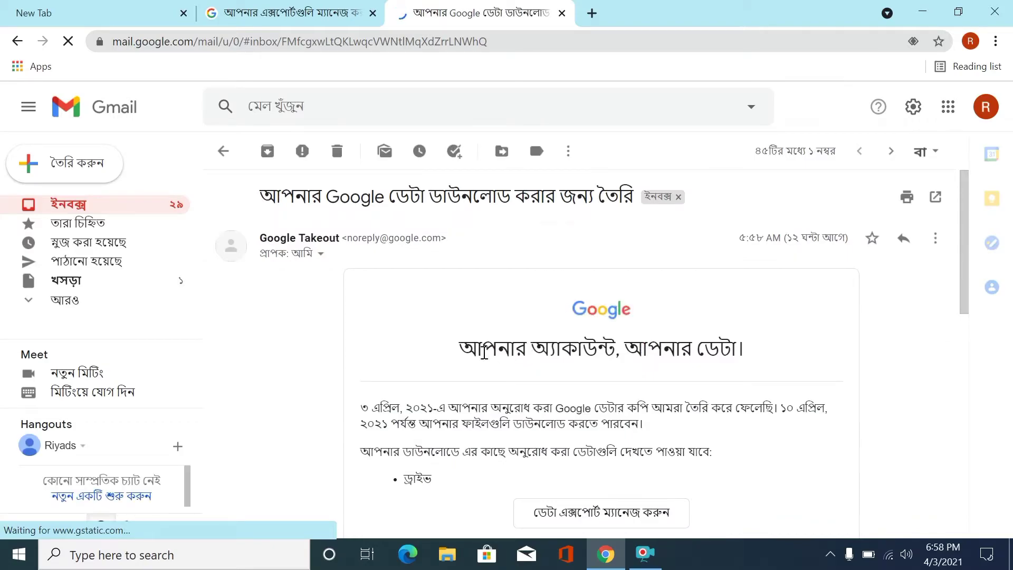
{"action": "scroll", "coordinate": [378, 225], "scroll_direction": "down", "scroll_amount": 7}
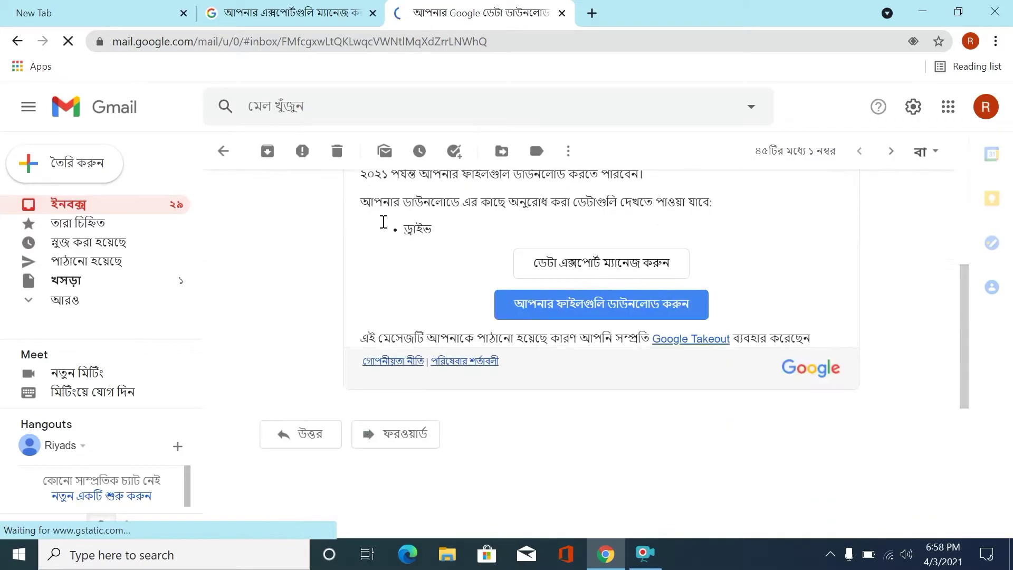
{"action": "scroll", "coordinate": [501, 214], "scroll_direction": "up", "scroll_amount": 3}
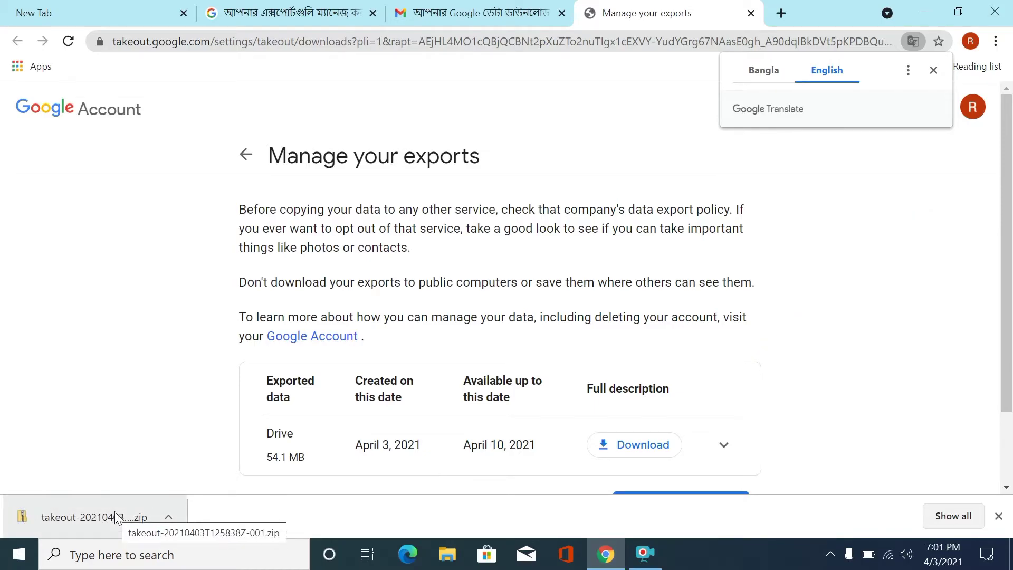
- Extract the downloaded takeout zip into the takeout-20210403T125838Z-001 folder in Downloads
{"action": "right_click", "coordinate": [115, 511]}
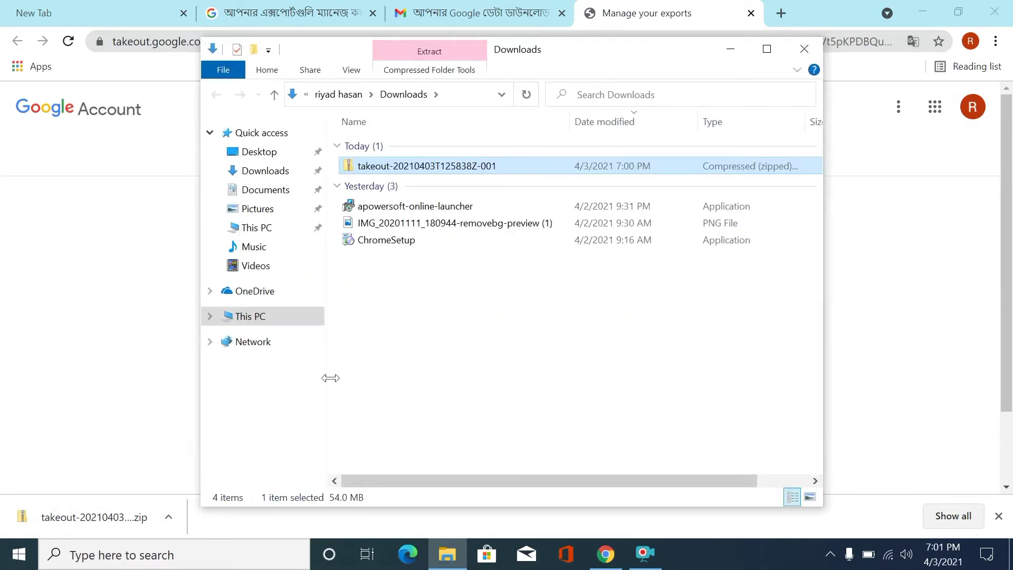
{"action": "right_click", "coordinate": [490, 164]}
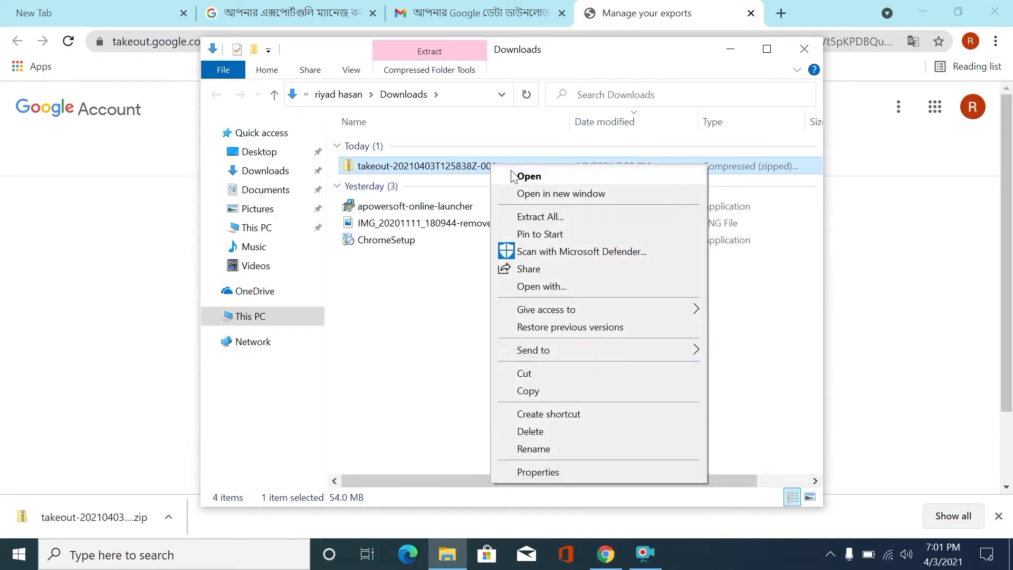
{"action": "left_click", "coordinate": [568, 218]}
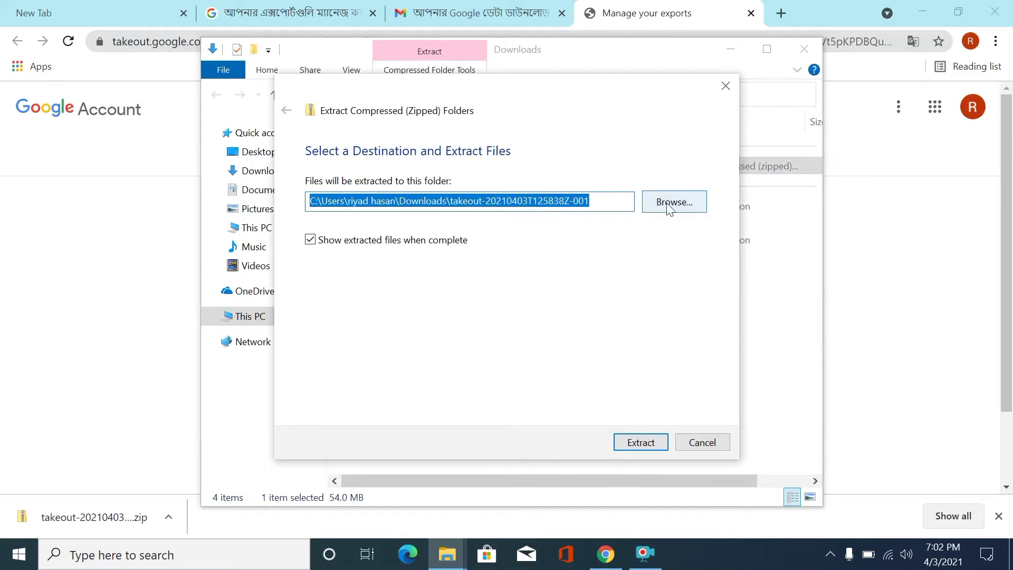
{"action": "left_click", "coordinate": [633, 443]}
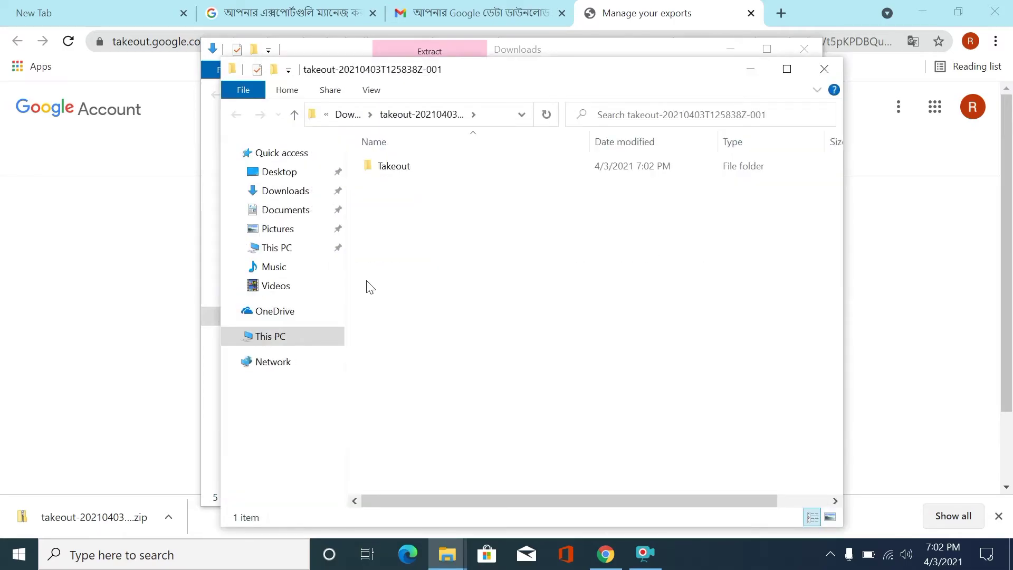
- Browse the extracted Takeout, ড্রাইভ and শিরোনামহীন সাইট folders
{"action": "double_click", "coordinate": [434, 167]}
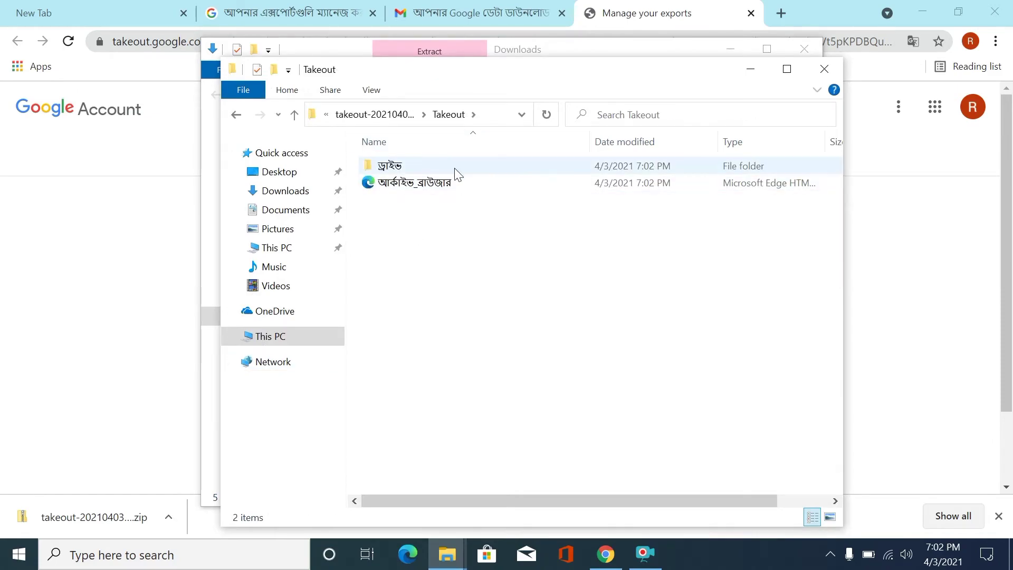
{"action": "double_click", "coordinate": [471, 165]}
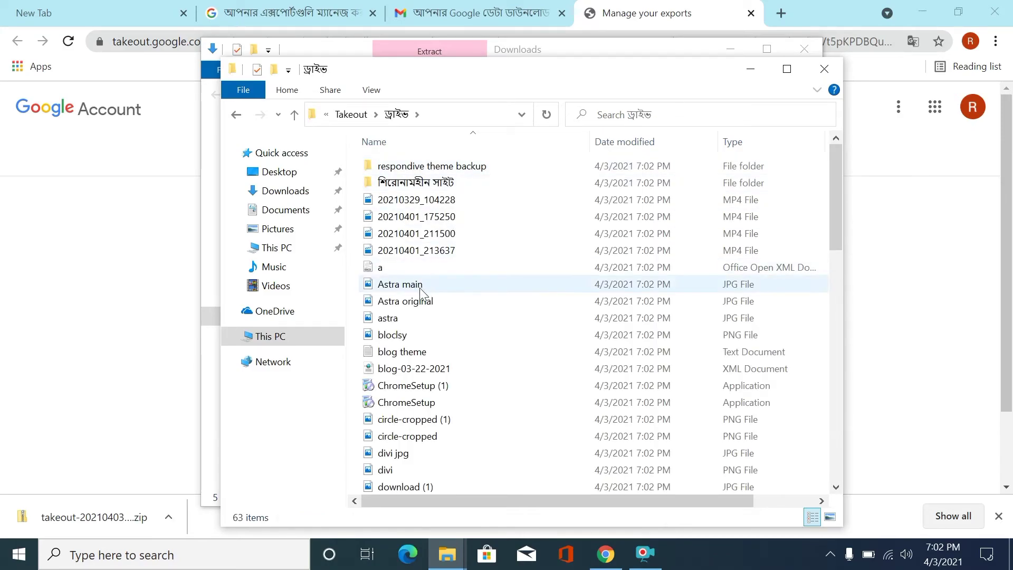
{"action": "double_click", "coordinate": [441, 186]}
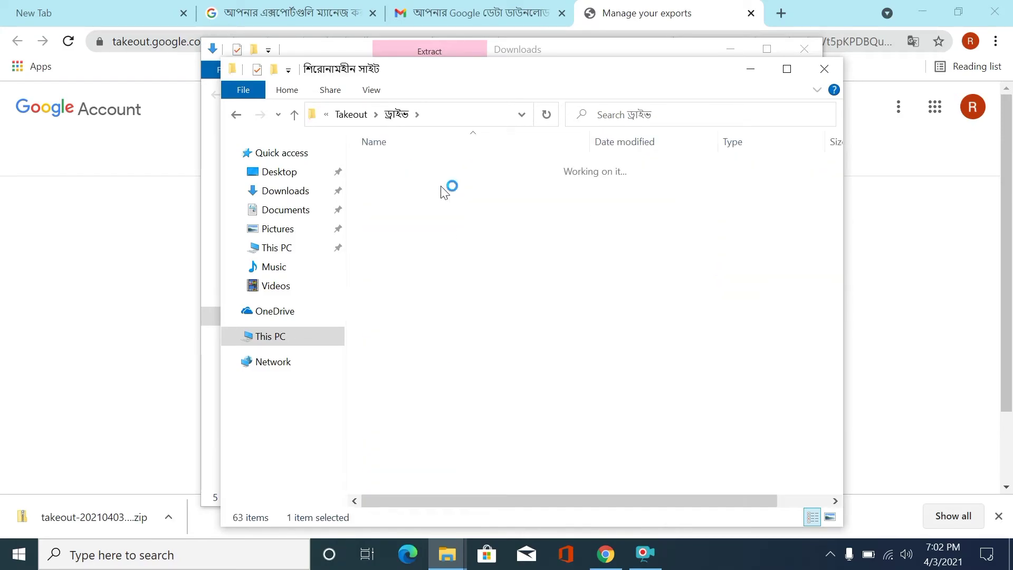
{"action": "left_click", "coordinate": [236, 116]}
{"action": "scroll", "coordinate": [554, 317], "scroll_direction": "down", "scroll_amount": 5}
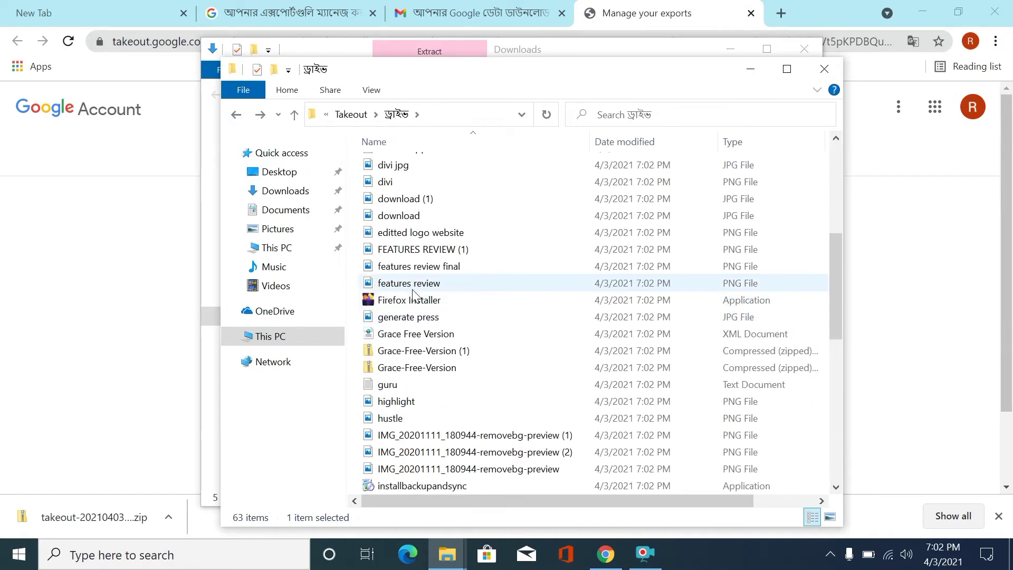
{"action": "scroll", "coordinate": [508, 334], "scroll_direction": "down", "scroll_amount": 1}
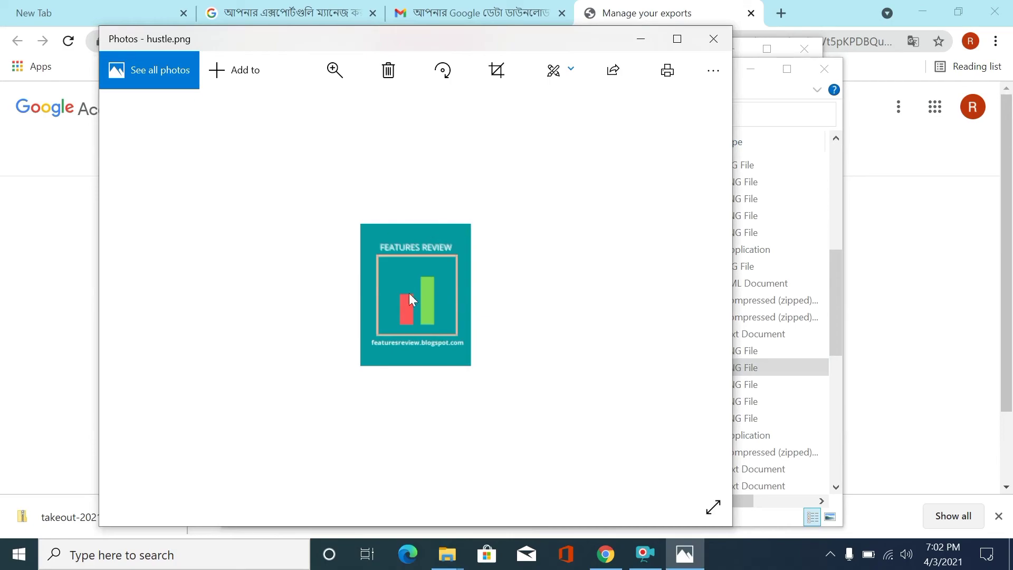
- Close the hustle image preview and both Explorer windows, and minimize Chrome
{"action": "left_click", "coordinate": [713, 38]}
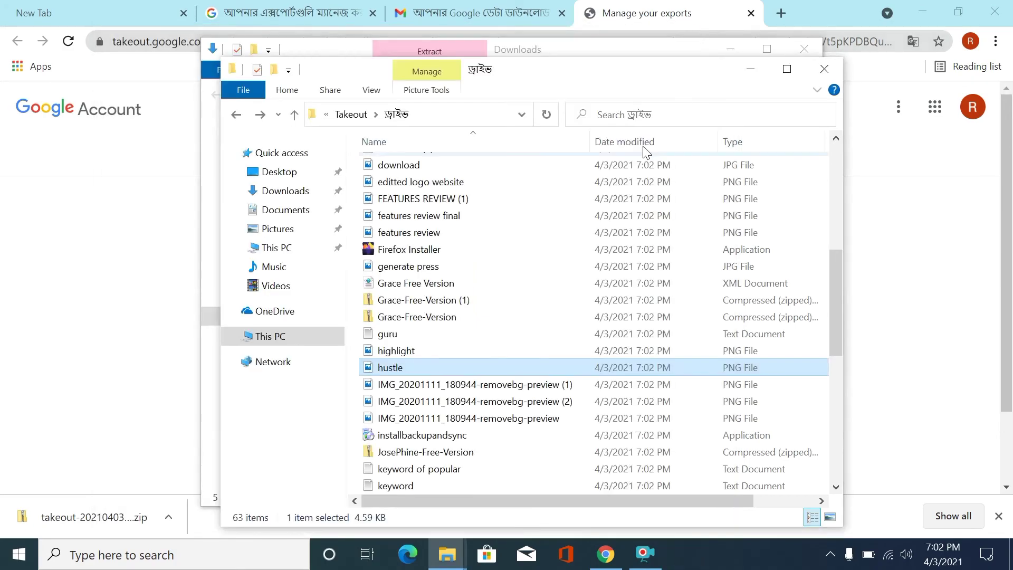
{"action": "left_click", "coordinate": [816, 64]}
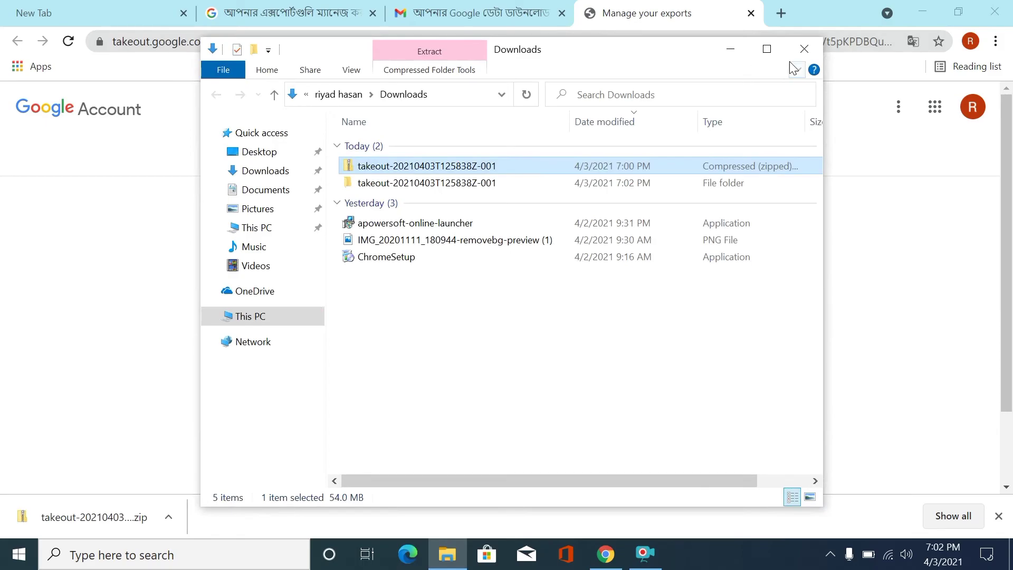
{"action": "left_click", "coordinate": [804, 47]}
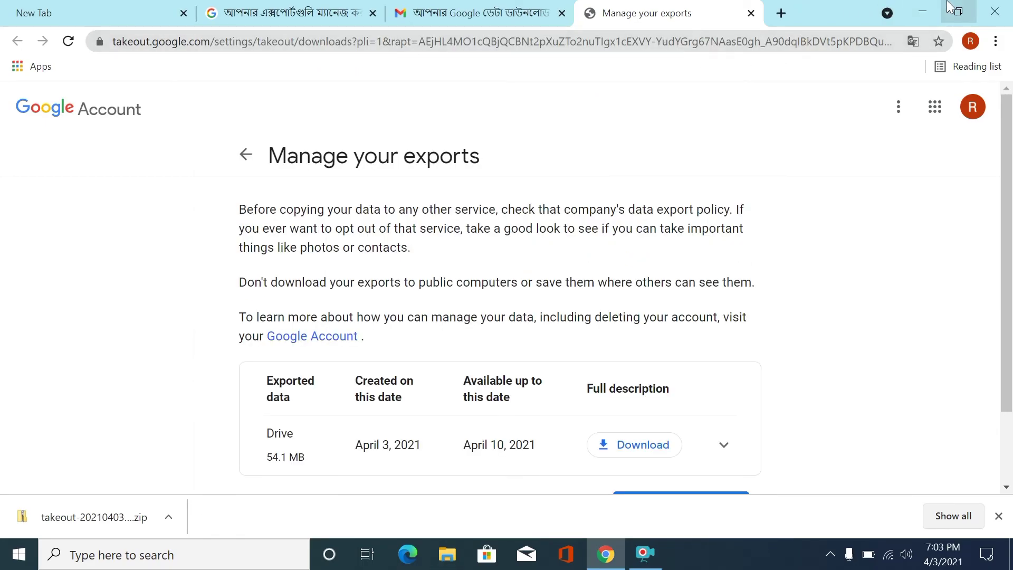
{"action": "left_click", "coordinate": [922, 15]}
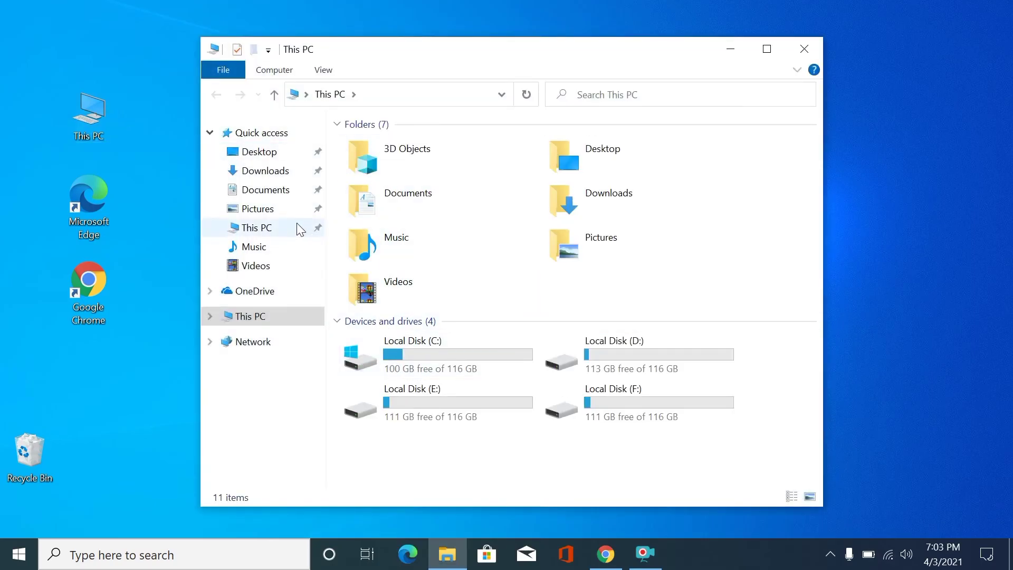
- Go to Downloads > Takeout > ড্রাইভ and open the Astra main image
{"action": "left_click", "coordinate": [289, 196]}
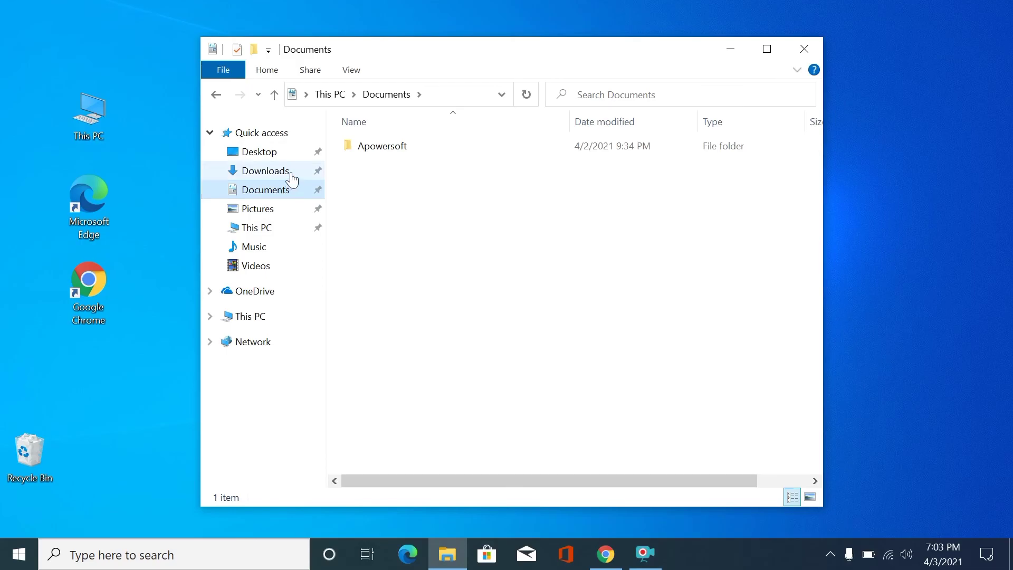
{"action": "left_click", "coordinate": [291, 177]}
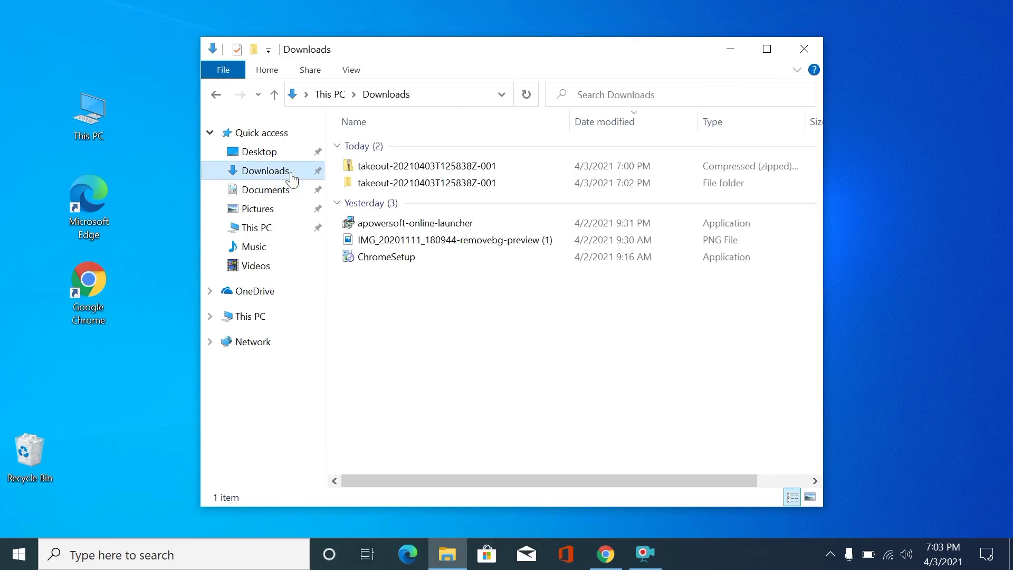
{"action": "double_click", "coordinate": [422, 166]}
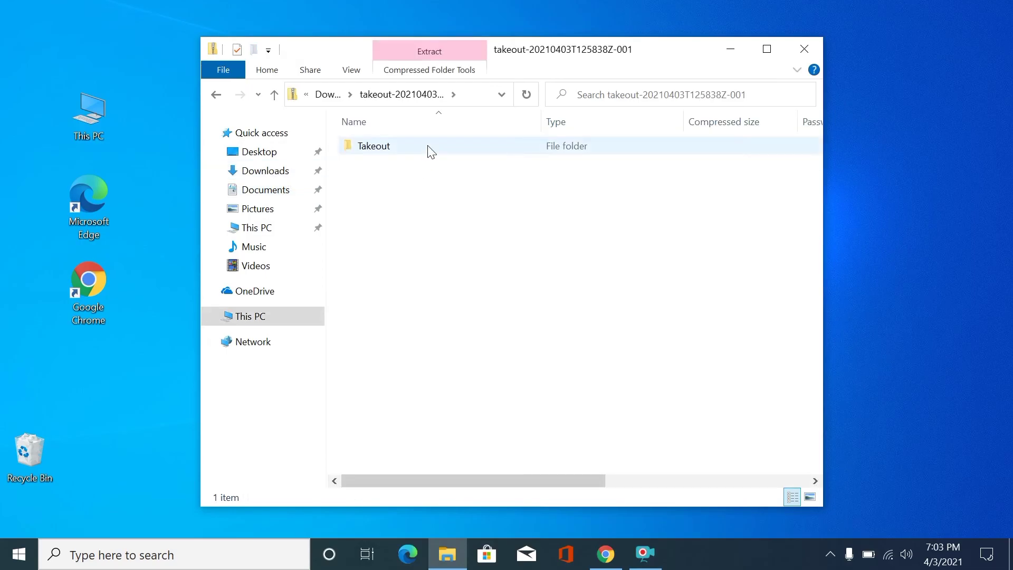
{"action": "left_click", "coordinate": [217, 95]}
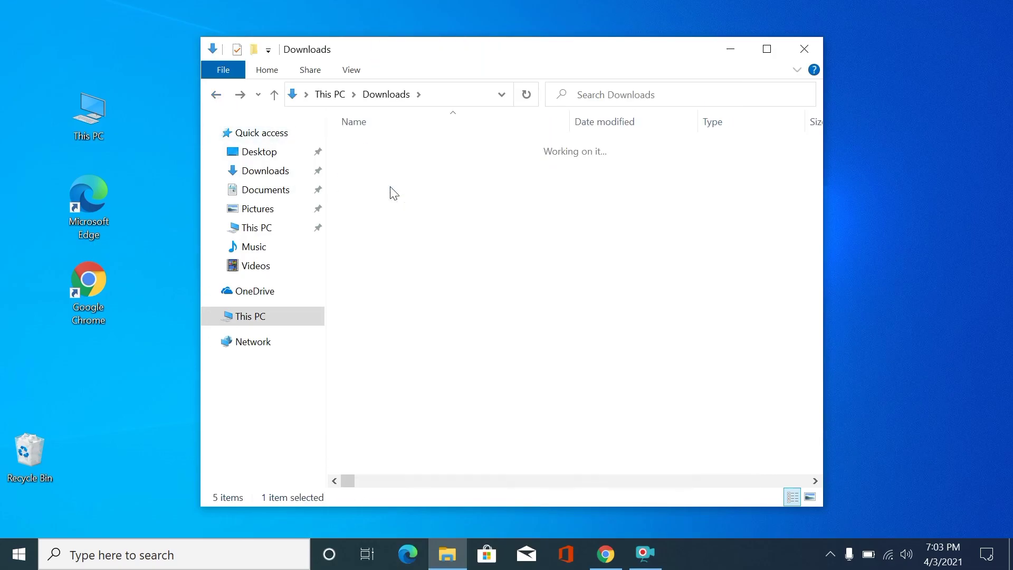
{"action": "double_click", "coordinate": [375, 148]}
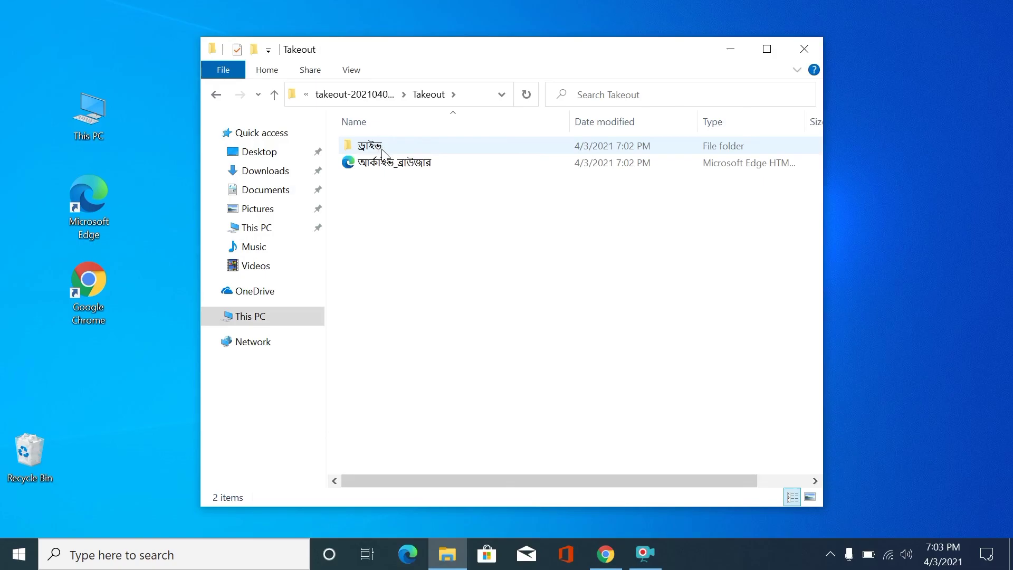
{"action": "double_click", "coordinate": [382, 150]}
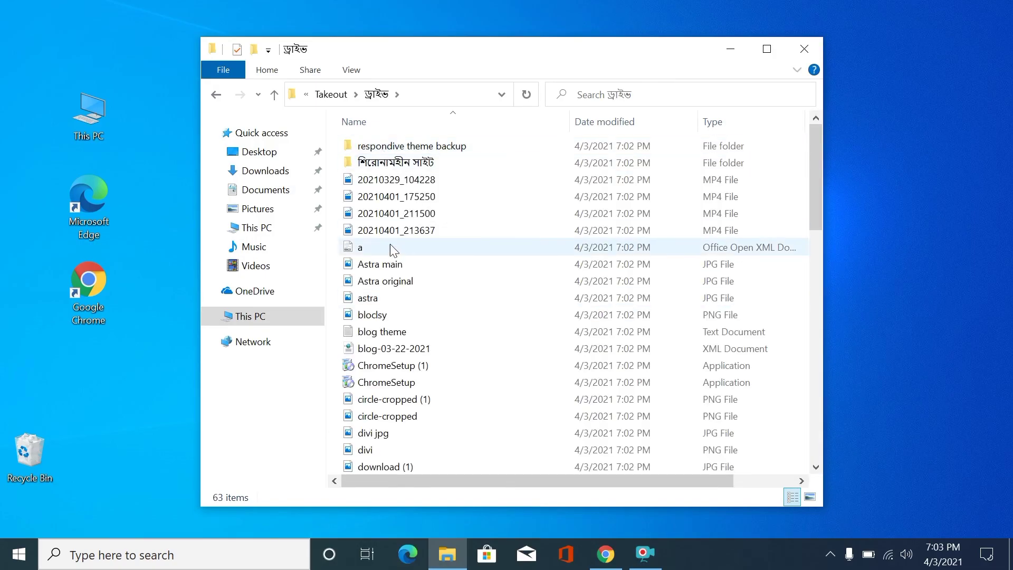
{"action": "double_click", "coordinate": [374, 265]}
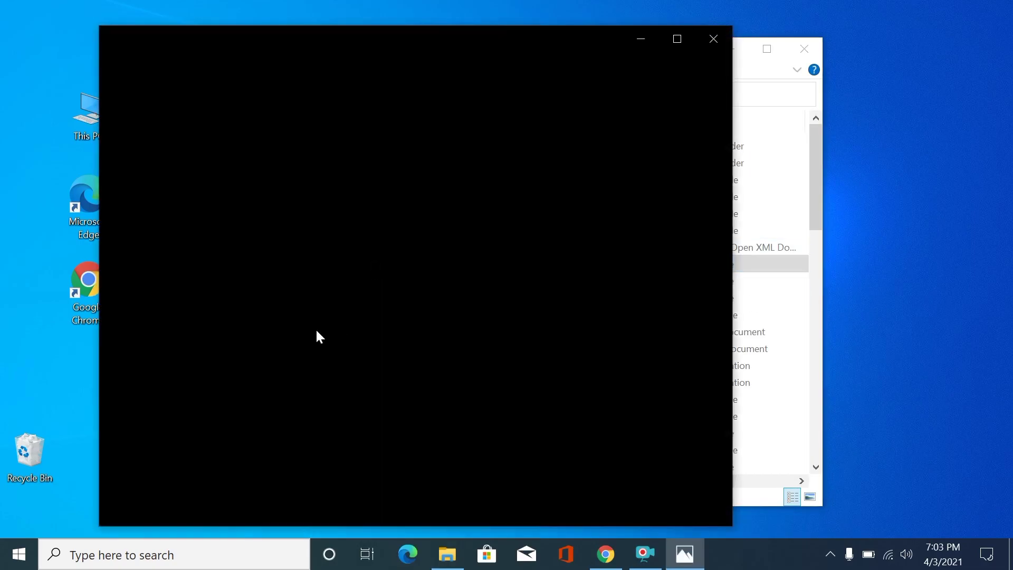